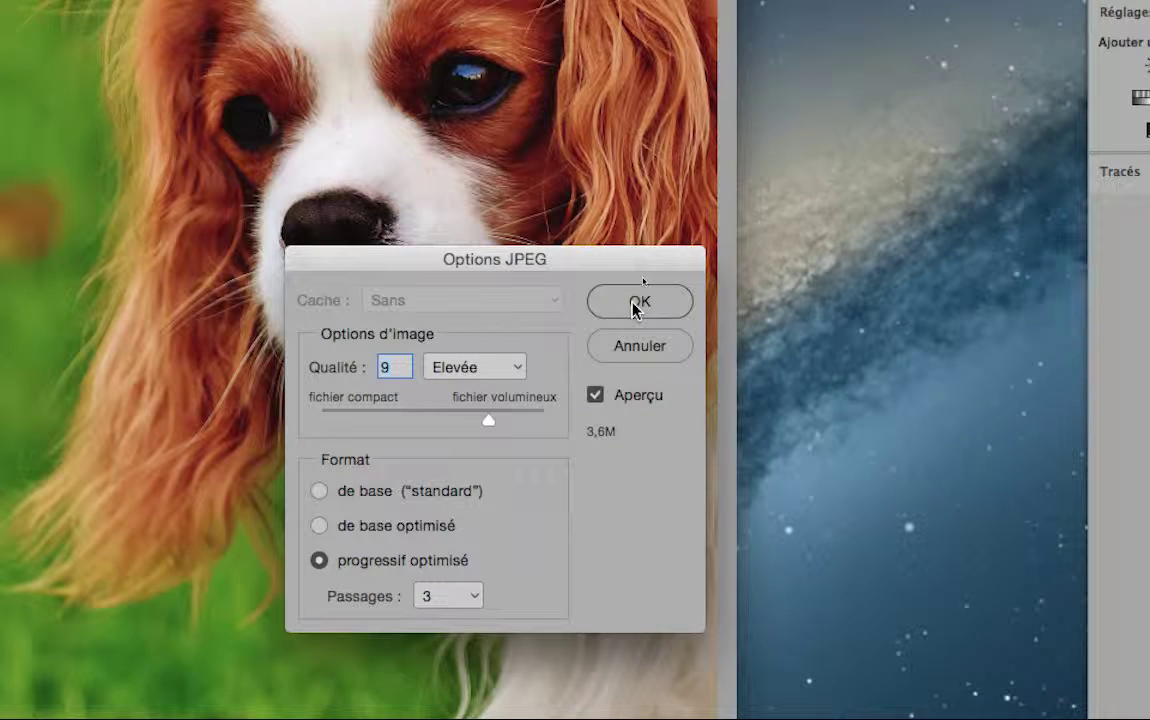
Save the dog photo as a progressive optimised JPEG at quality 9 with 3 passes, and switch to InDesign
{"action": "left_click", "coordinate": [632, 302]}
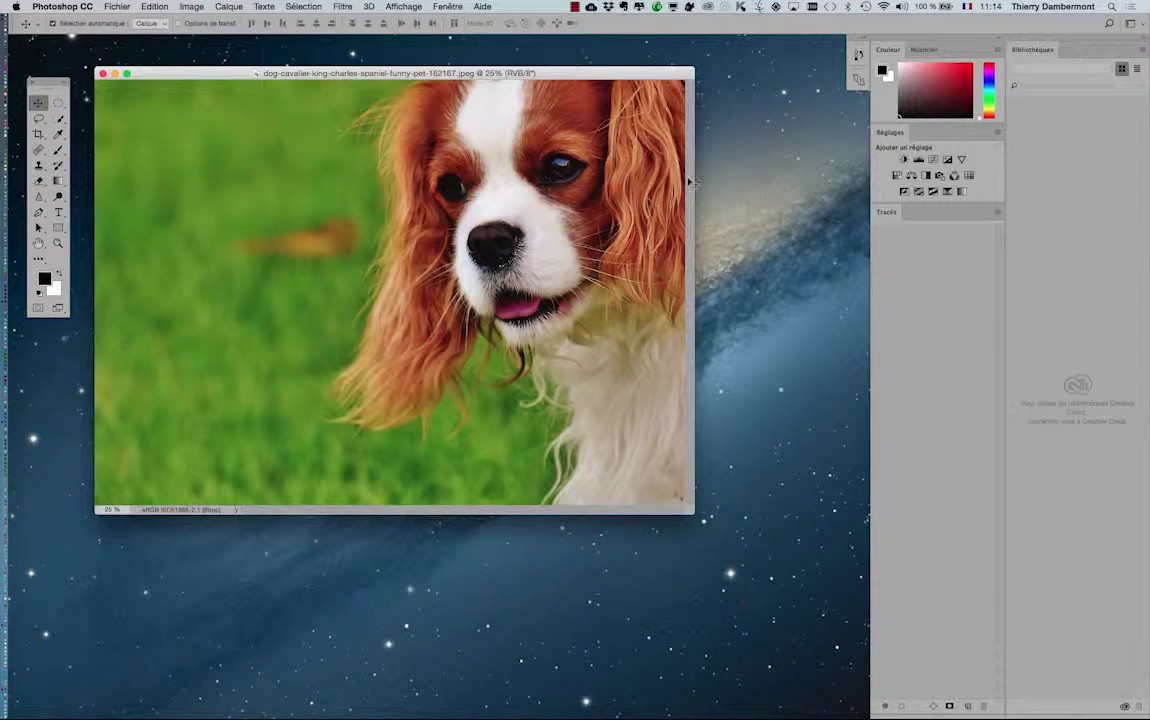
{"action": "key", "text": "super+Tab"}
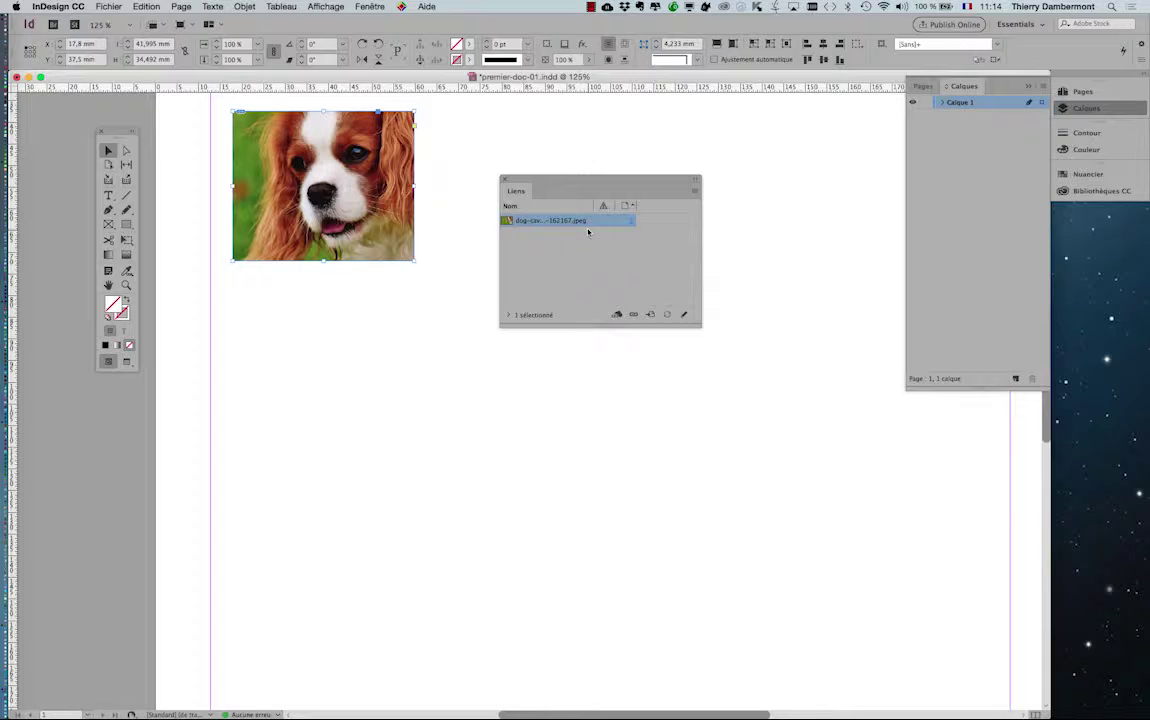
{"action": "key", "text": "super+Tab"}
{"action": "key", "text": "super+Tab"}
{"action": "key", "text": "super+Tab"}
{"action": "key", "text": "Tab"}
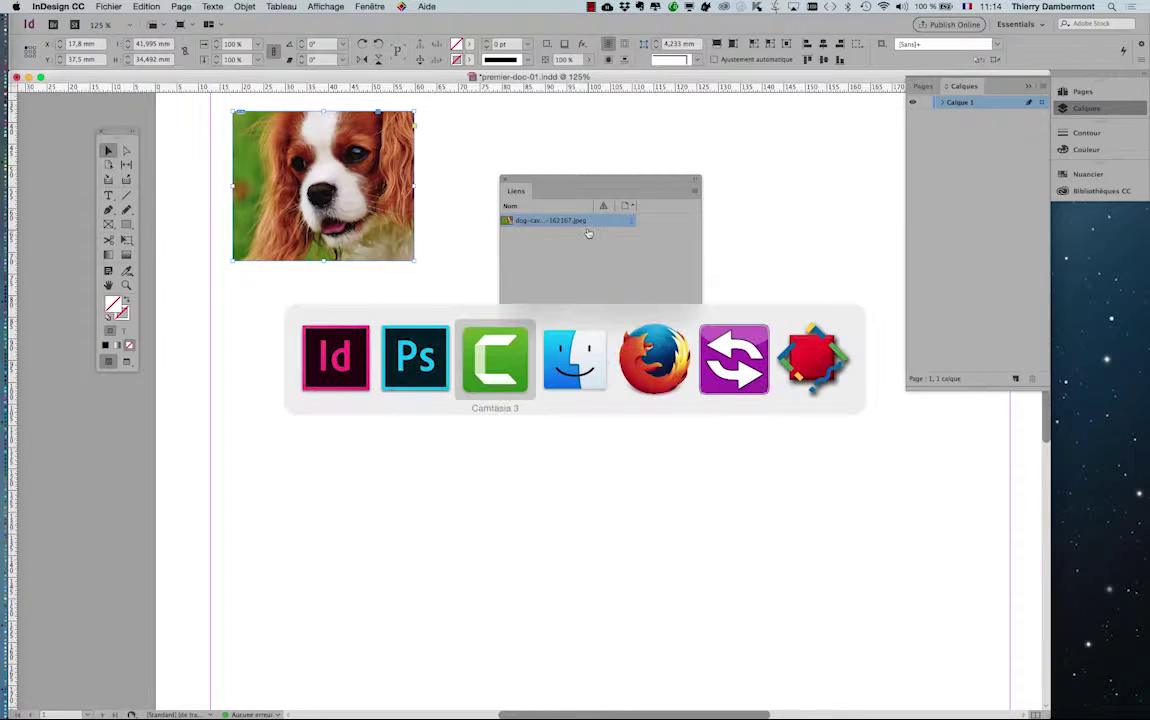
{"action": "key", "text": "super+Tab"}
{"action": "key", "text": "super+Tab"}
{"action": "key", "text": "super+Tab"}
{"action": "key", "text": "super+Tab"}
{"action": "key", "text": "super+Tab"}
{"action": "key", "text": "super+Tab"}
{"action": "key", "text": "super+Tab"}
{"action": "key", "text": "super+Tab"}
{"action": "key", "text": "super+Tab"}
{"action": "key", "text": "super+Tab"}
{"action": "key", "text": "super+Tab"}
{"action": "key", "text": "super+Tab"}
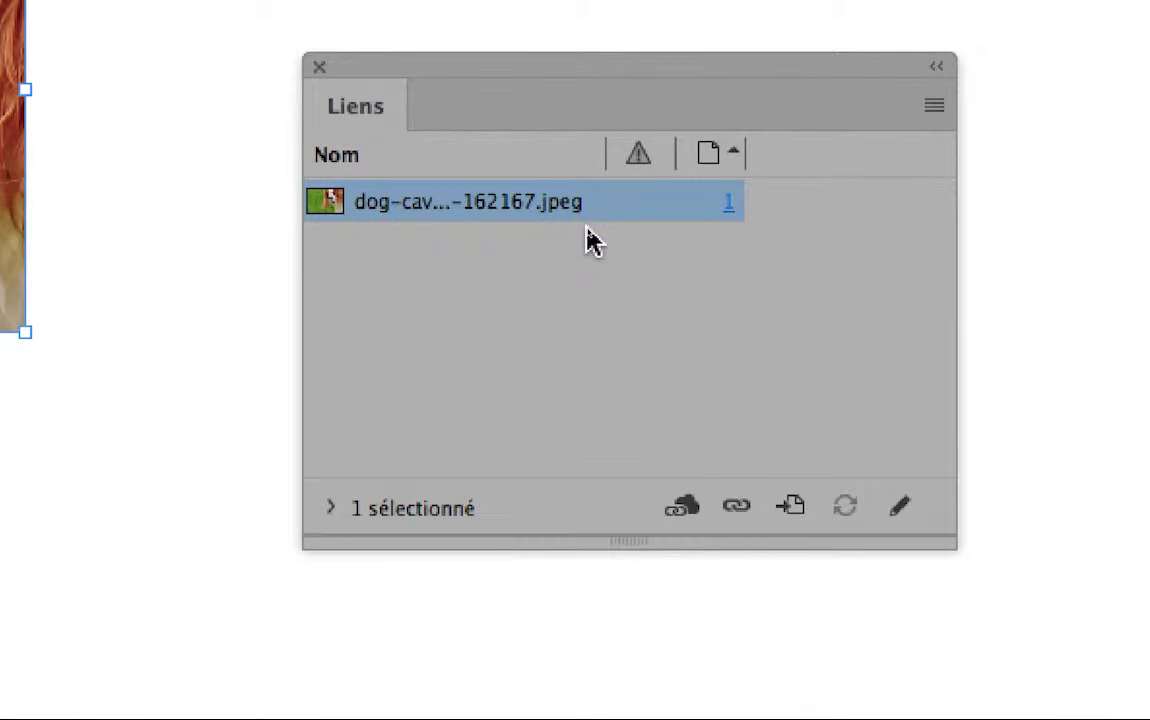
Enlarge the Links panel and place it just beside the dog photo
{"action": "left_click_drag", "start_coordinate": [532, 66], "coordinate": [482, 68]}
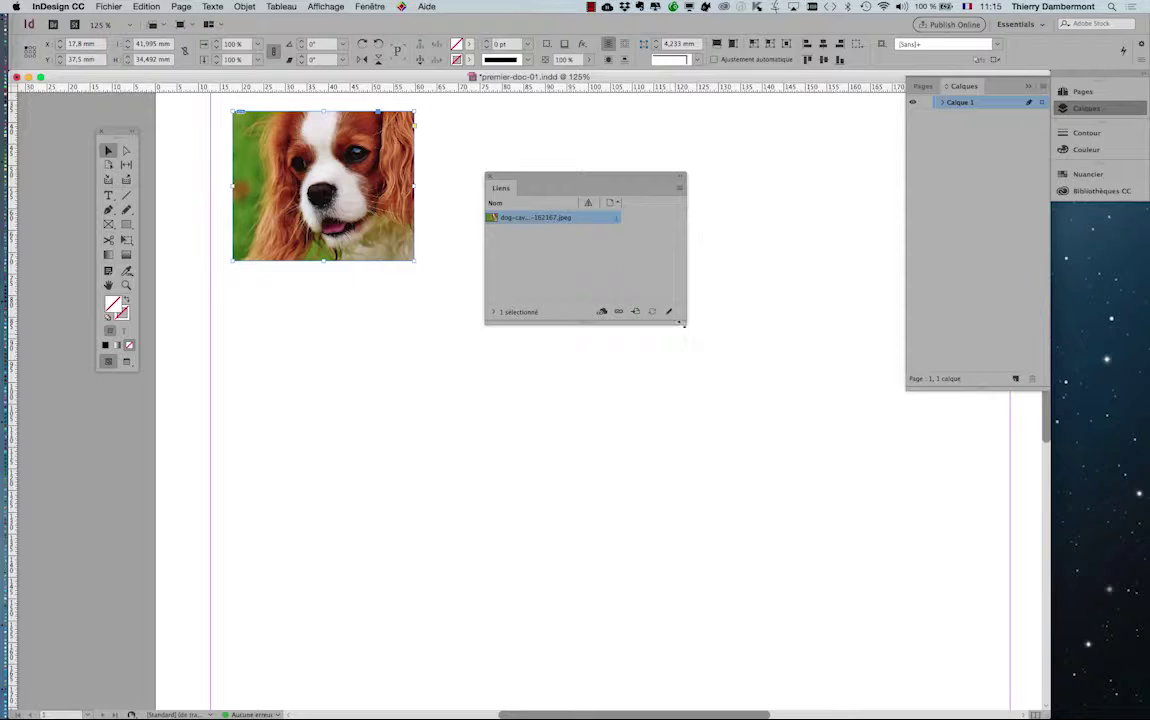
{"action": "left_click_drag", "start_coordinate": [689, 322], "coordinate": [829, 379]}
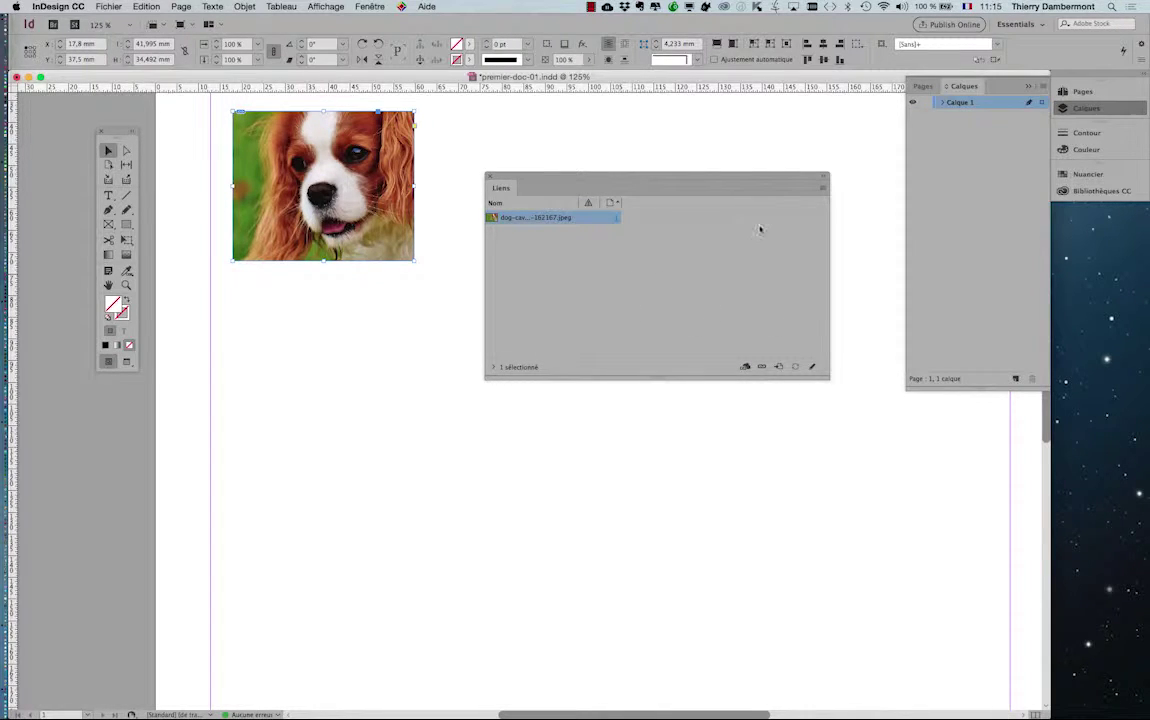
{"action": "left_click_drag", "start_coordinate": [664, 181], "coordinate": [619, 155]}
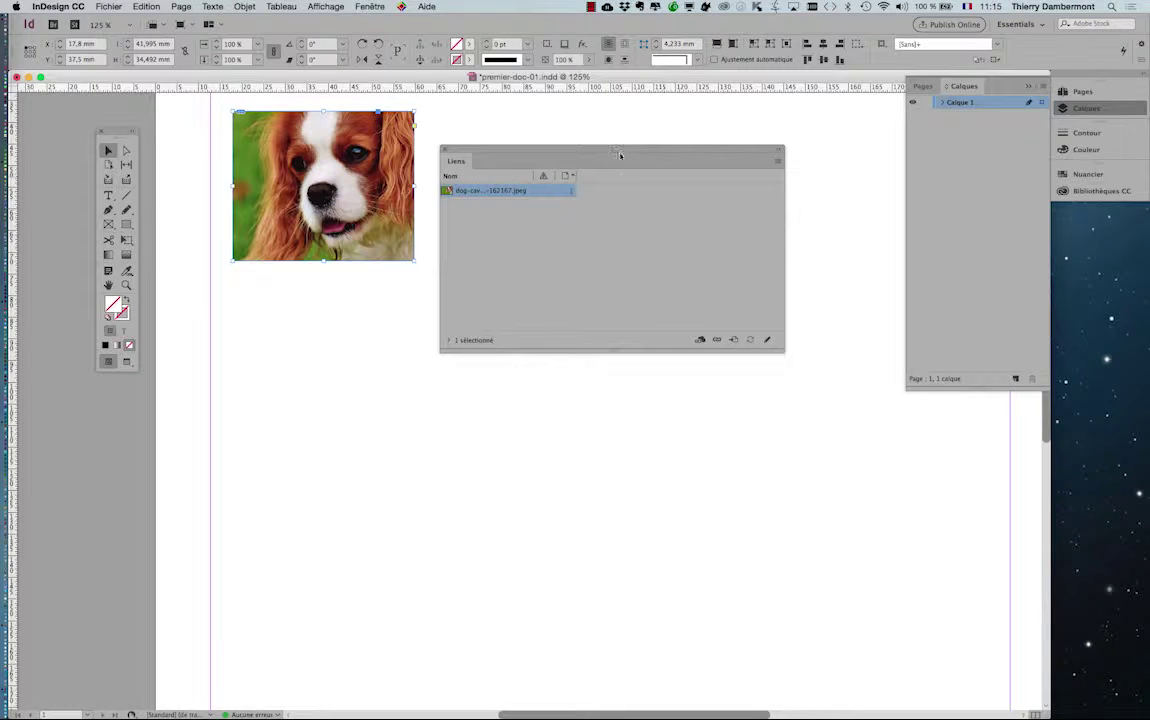
{"action": "left_click", "coordinate": [778, 164]}
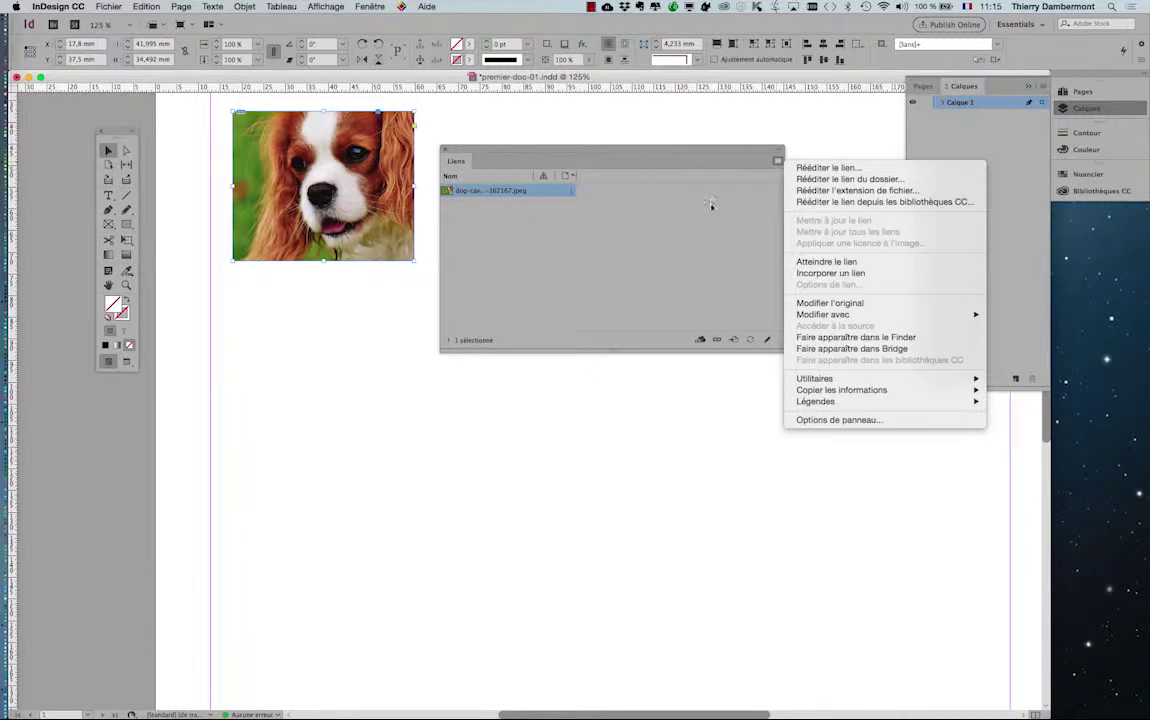
{"action": "left_click", "coordinate": [638, 183]}
{"action": "left_click", "coordinate": [370, 6]}
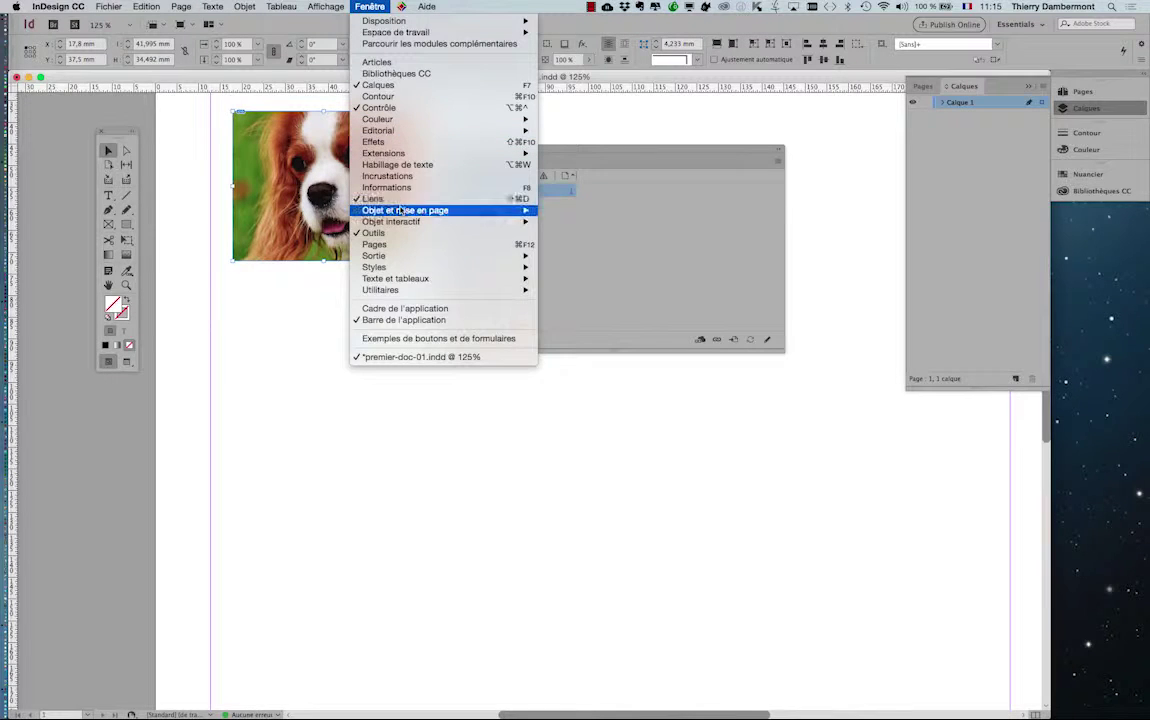
{"action": "left_click", "coordinate": [869, 152]}
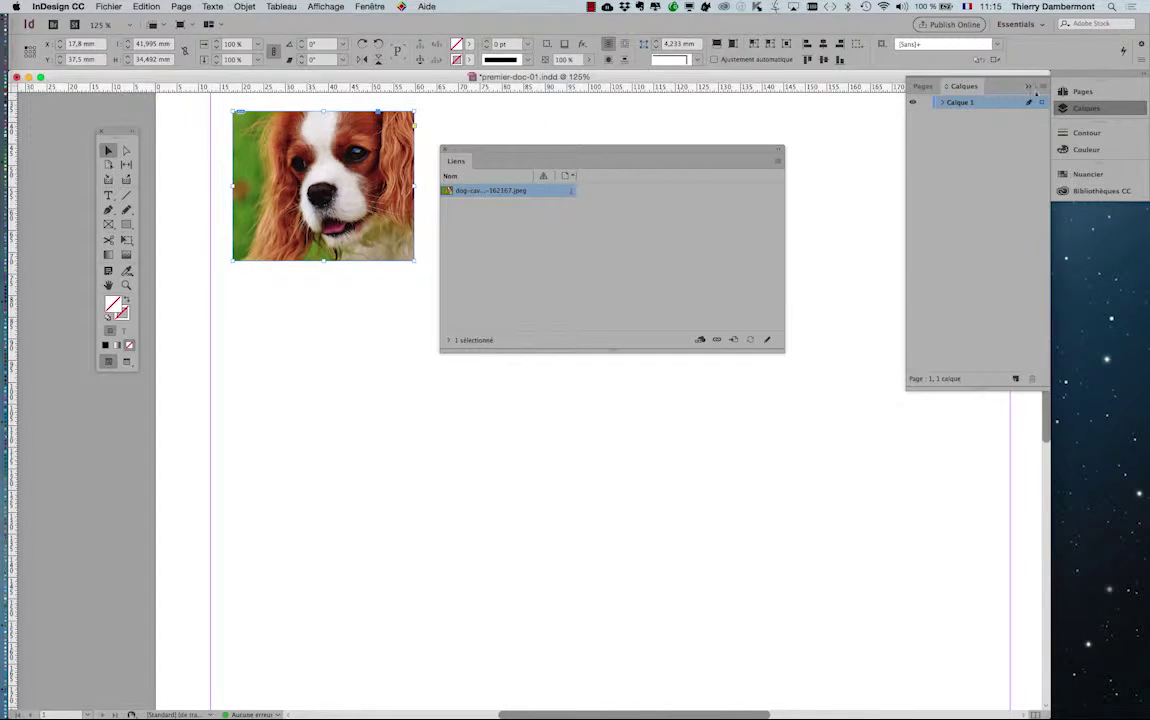
Collapse the Layers panel, and close and reopen the Links panel
{"action": "left_click", "coordinate": [1027, 89]}
{"action": "left_click", "coordinate": [370, 6]}
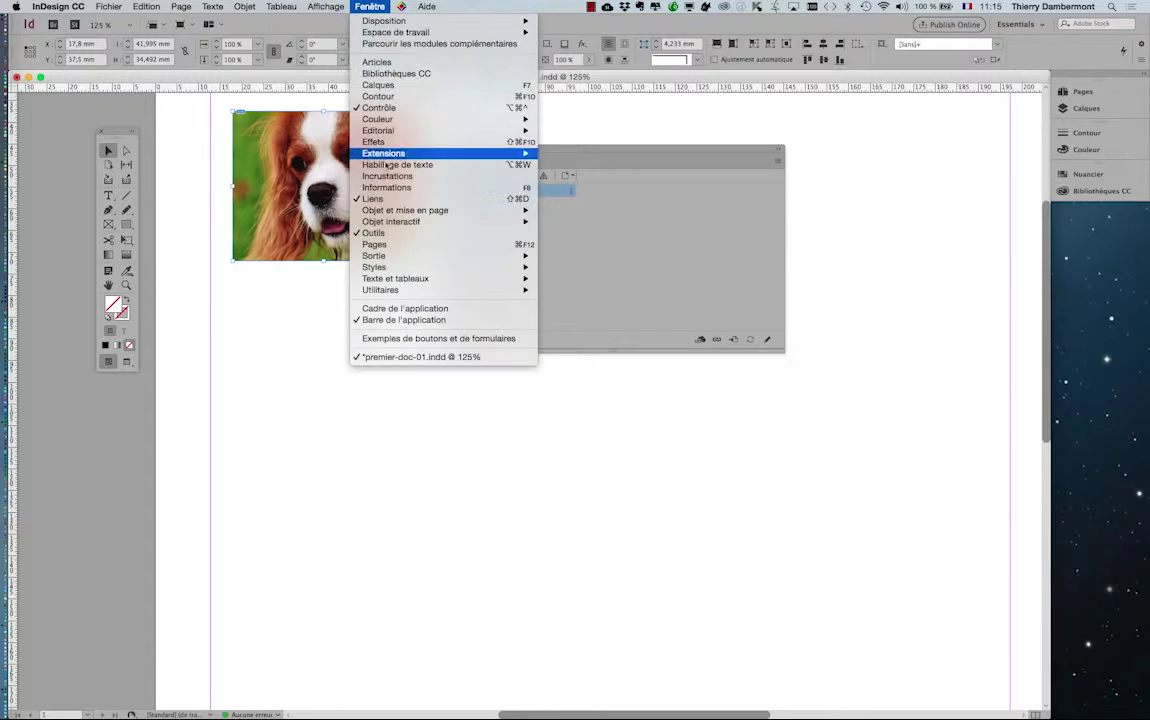
{"action": "left_click", "coordinate": [390, 200]}
{"action": "left_click", "coordinate": [370, 6]}
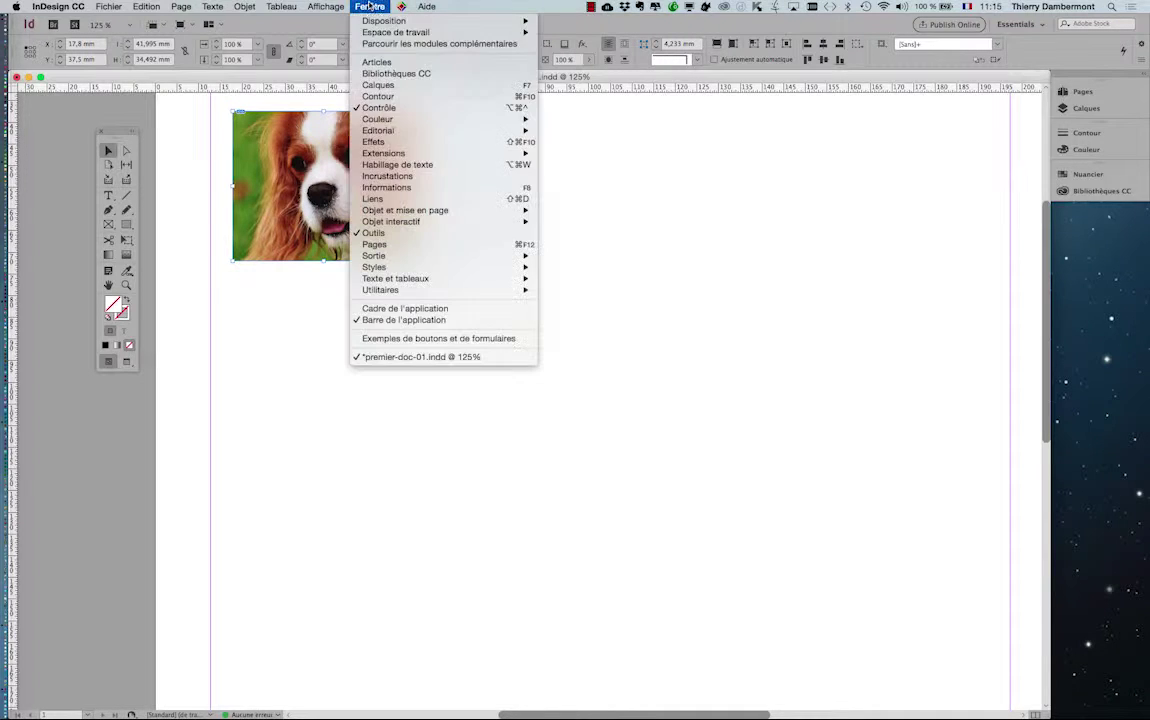
{"action": "left_click", "coordinate": [388, 199]}
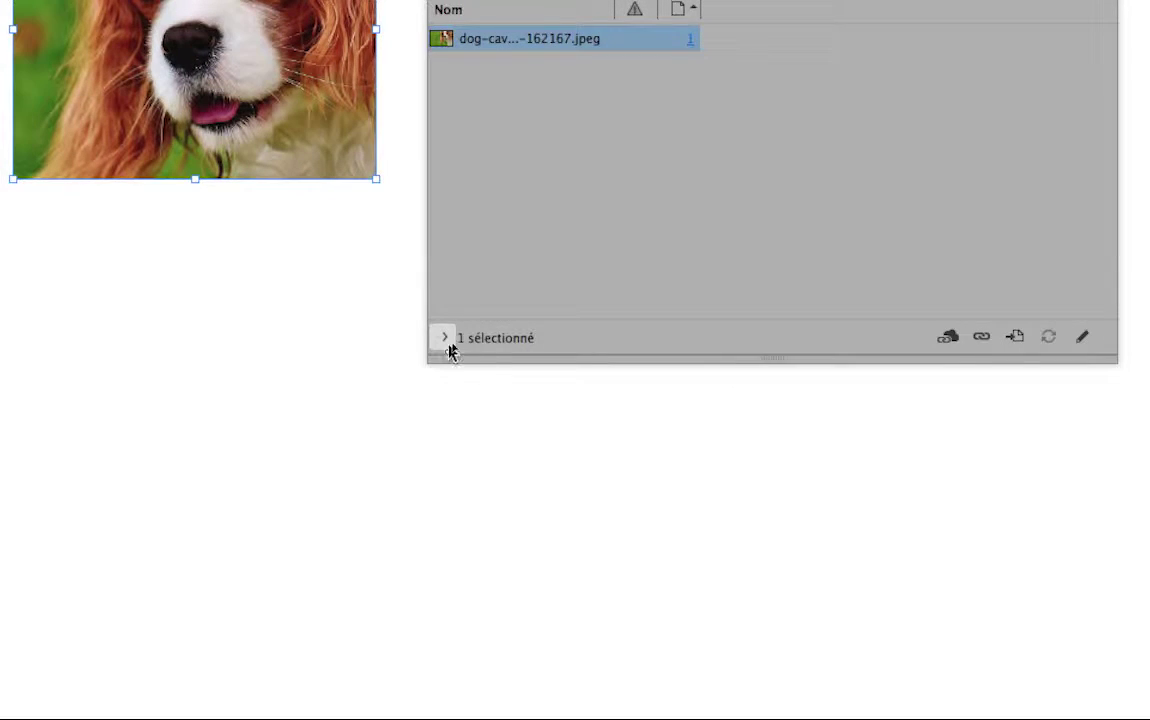
Expand the link information for the dog photo and enlarge its area to fit all fields down to Transparence
{"action": "left_click", "coordinate": [448, 340]}
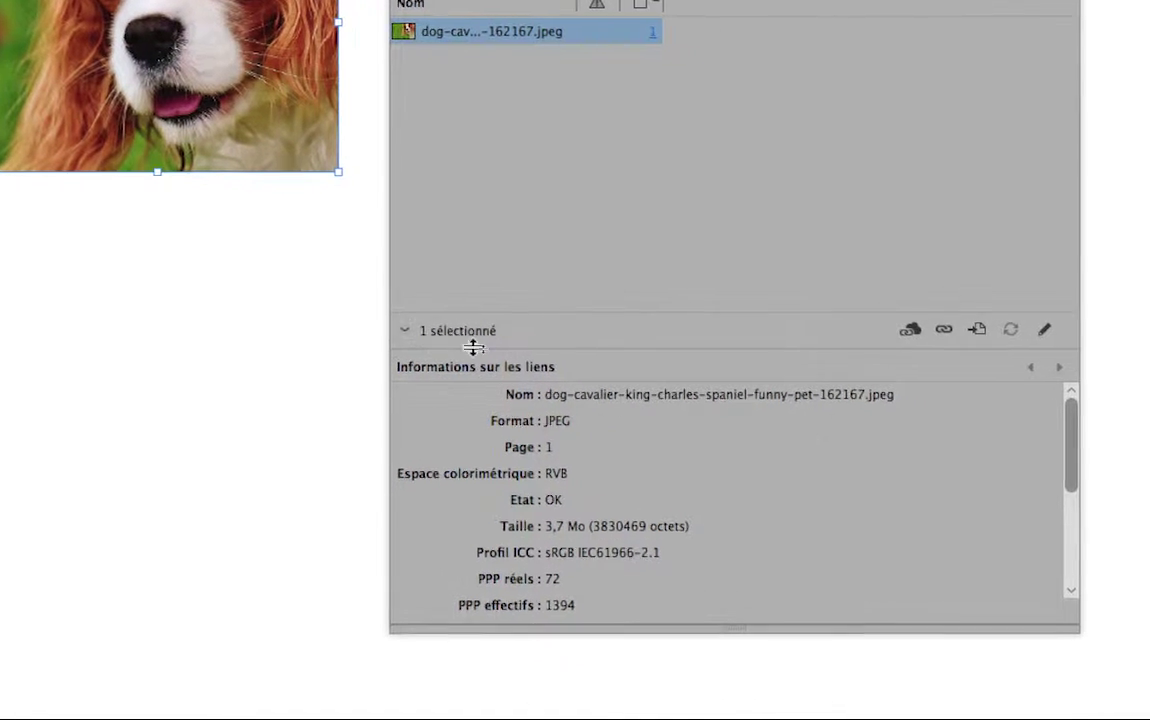
{"action": "left_click_drag", "start_coordinate": [403, 344], "coordinate": [416, 139]}
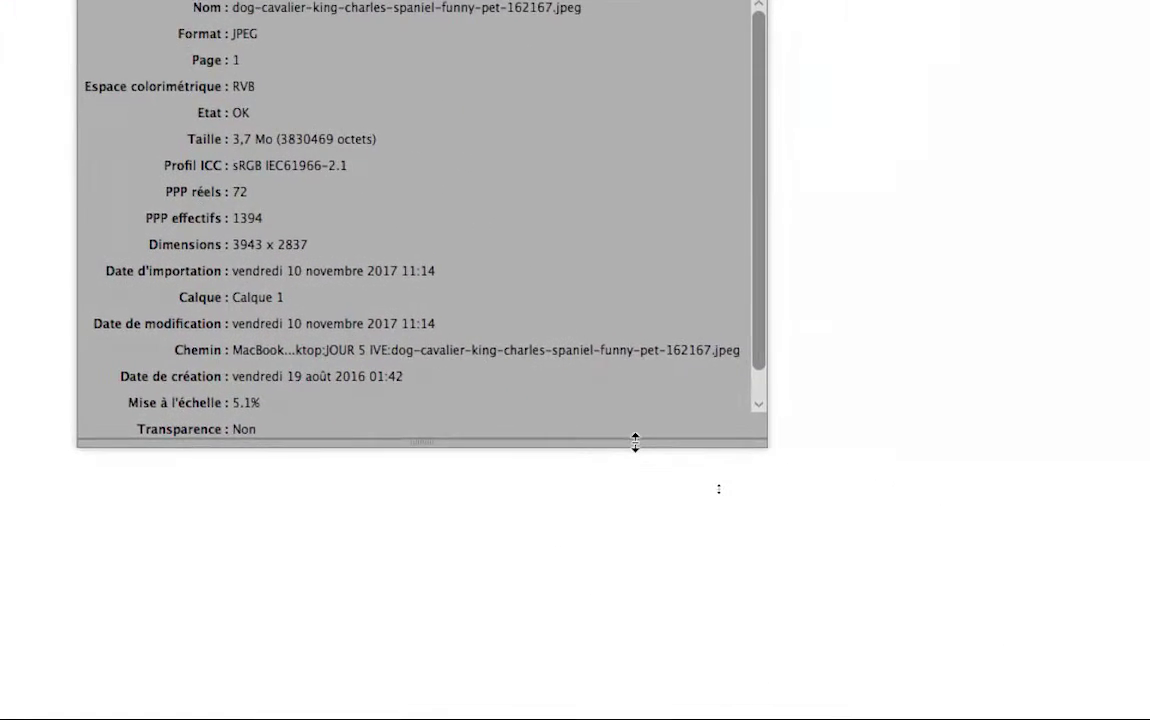
{"action": "left_click_drag", "start_coordinate": [1000, 614], "coordinate": [920, 719]}
{"action": "left_click_drag", "start_coordinate": [632, 530], "coordinate": [621, 465]}
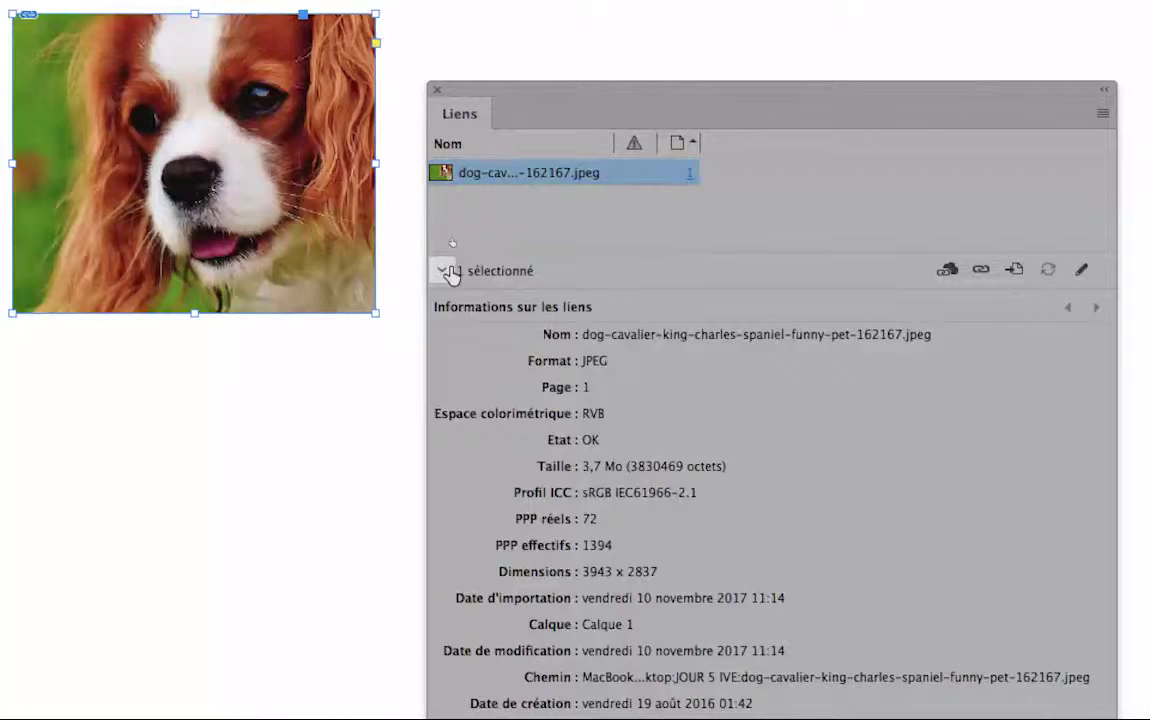
Collapse the dog photo's link information and expand it again
{"action": "left_click", "coordinate": [296, 29]}
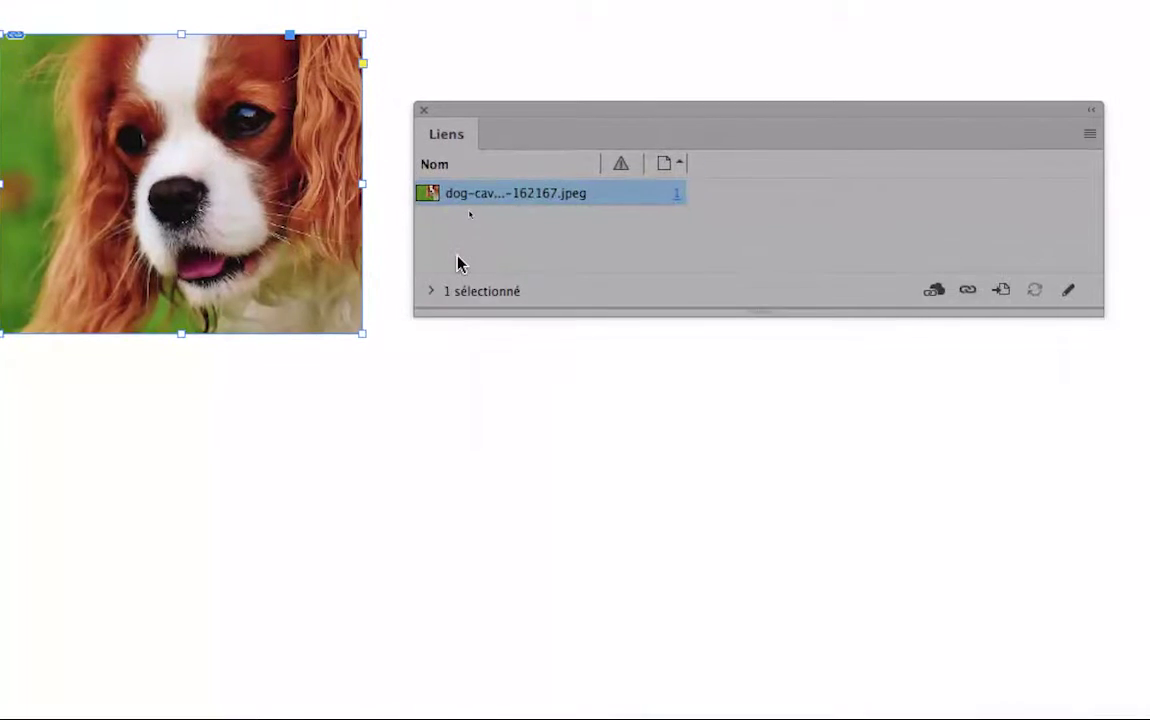
{"action": "left_click", "coordinate": [470, 246]}
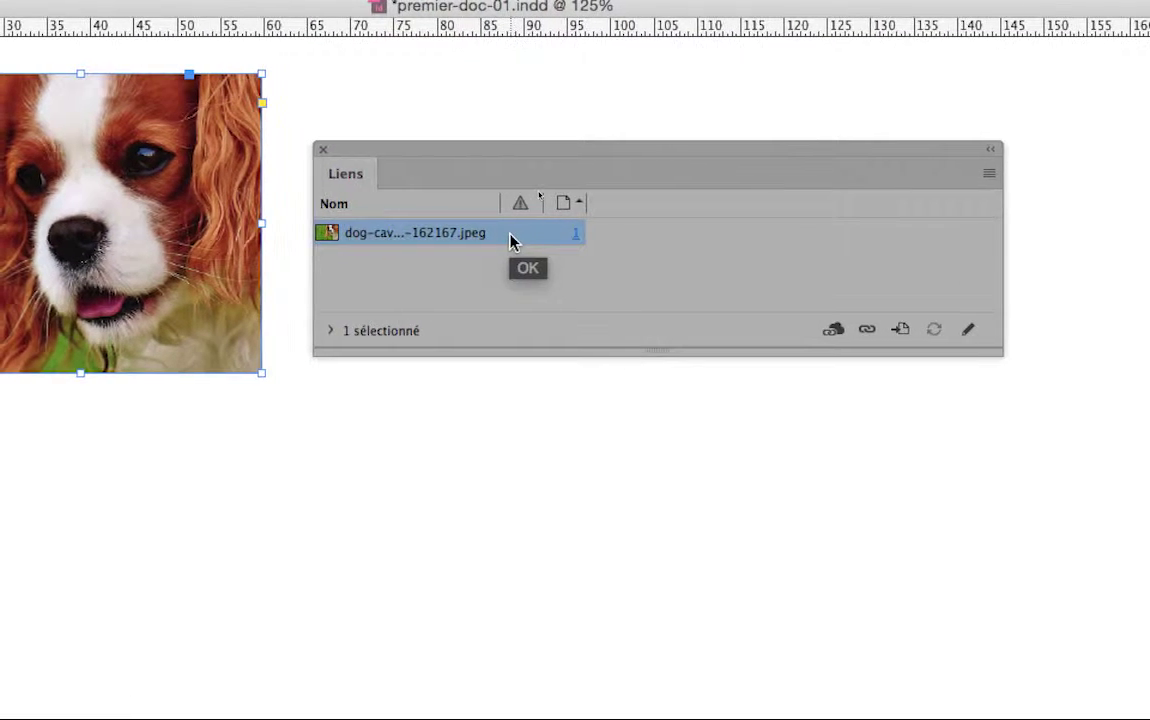
{"action": "left_click", "coordinate": [330, 331]}
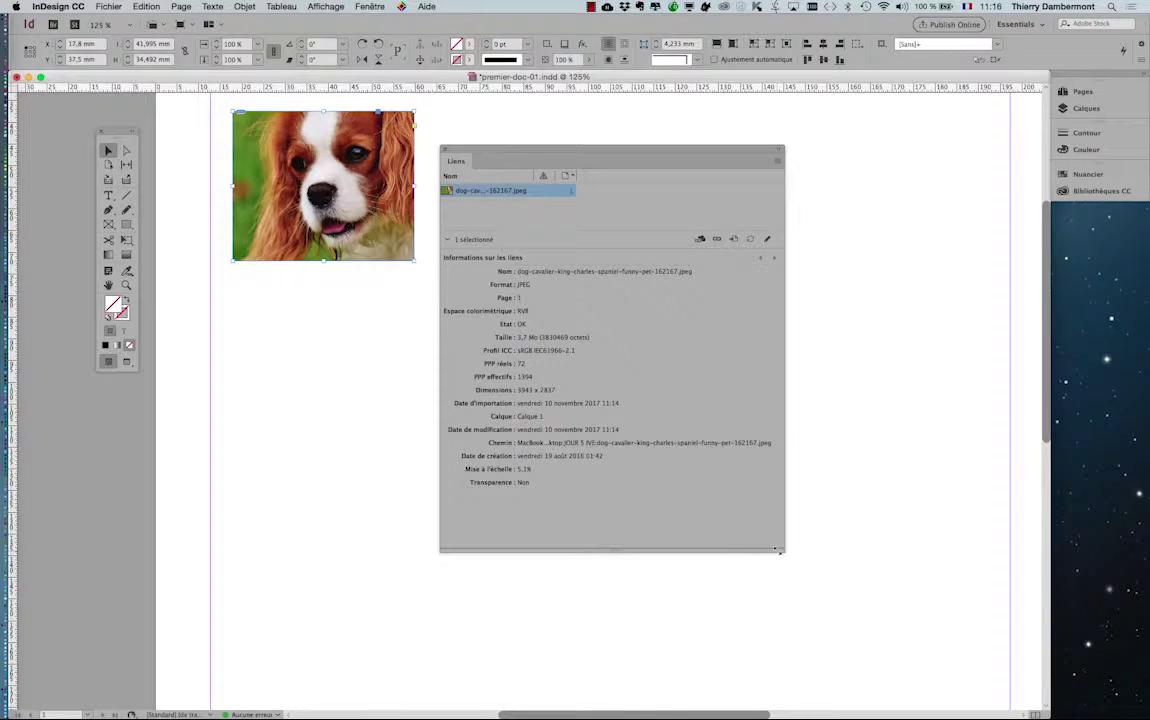
Narrow the Links panel and move it off the page, with the whole page viewed at 50%
{"action": "left_click_drag", "start_coordinate": [779, 549], "coordinate": [714, 544]}
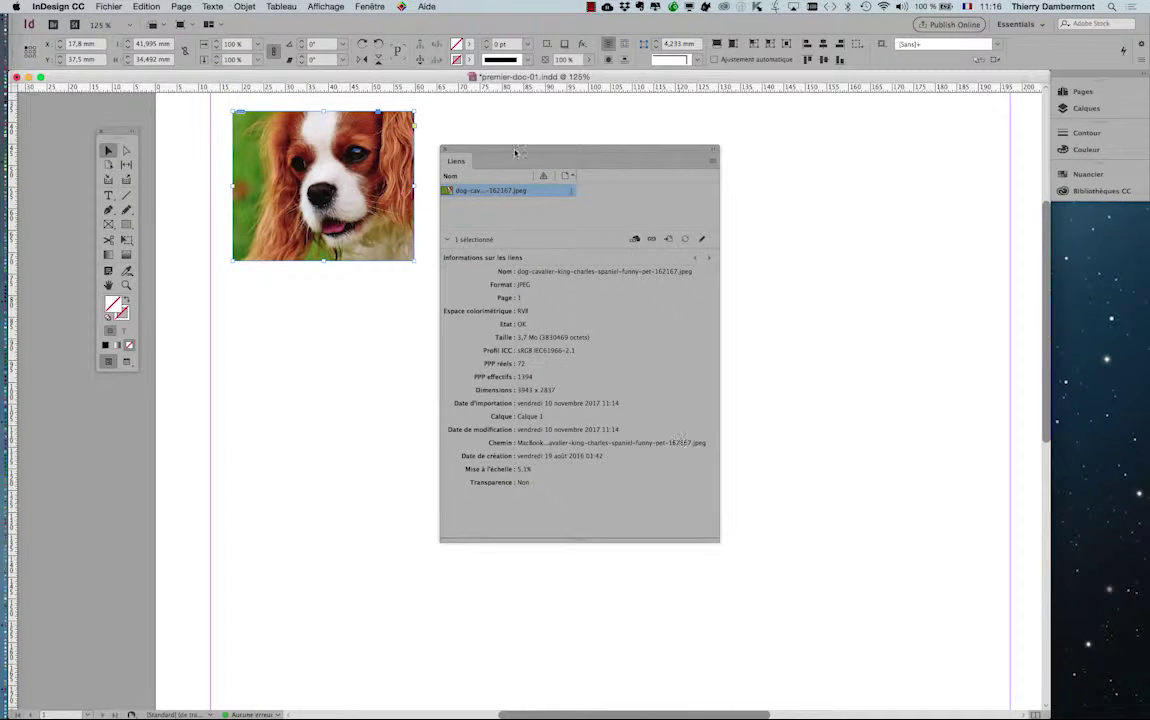
{"action": "left_click_drag", "start_coordinate": [507, 149], "coordinate": [673, 123]}
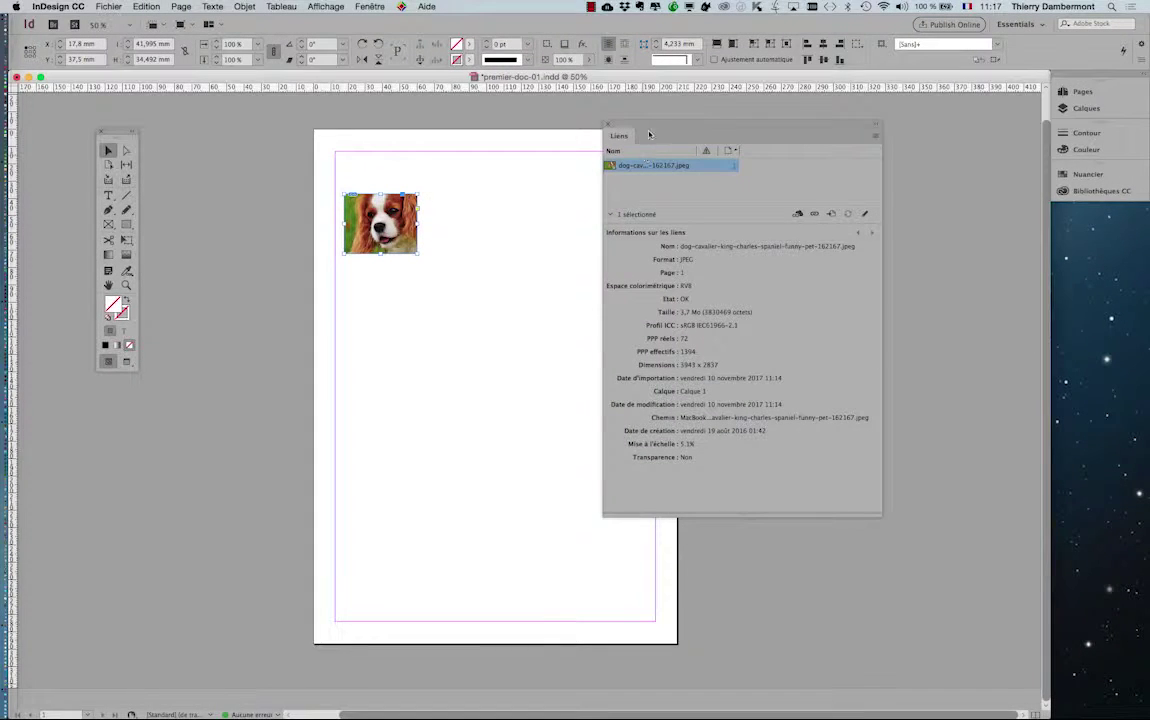
{"action": "left_click_drag", "start_coordinate": [649, 134], "coordinate": [757, 127]}
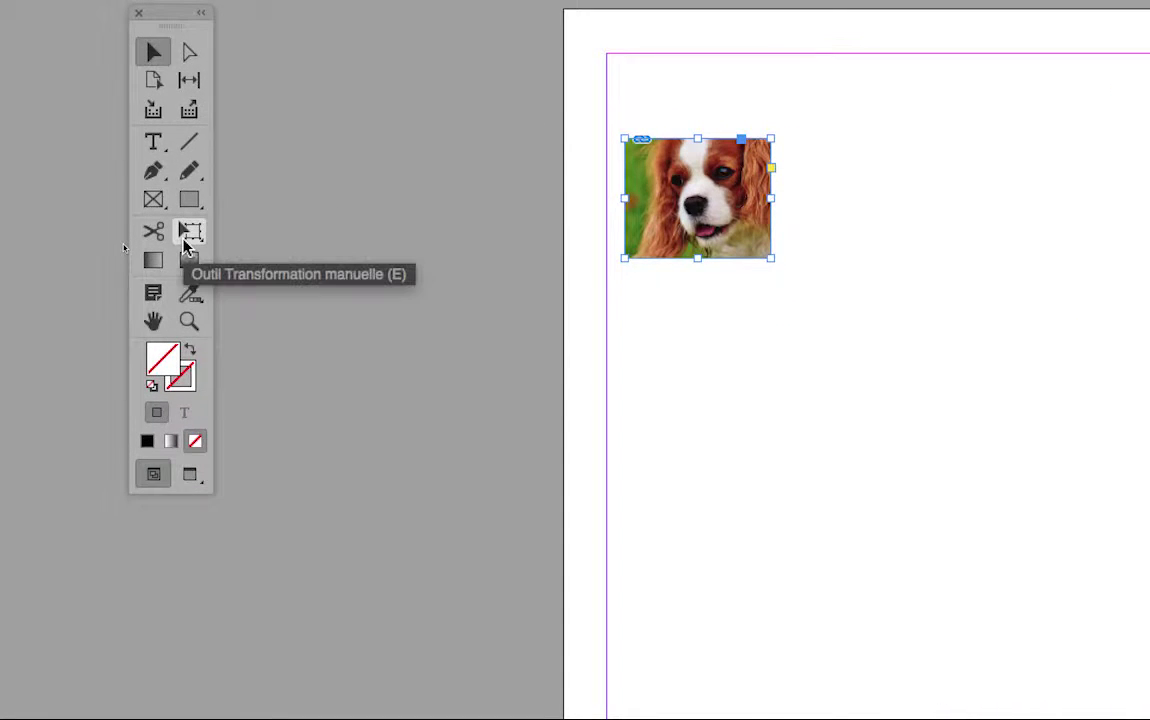
Enlarge the dog photo proportionally with the Free Transform tool to about 170 × 140 mm
{"action": "left_click", "coordinate": [187, 232]}
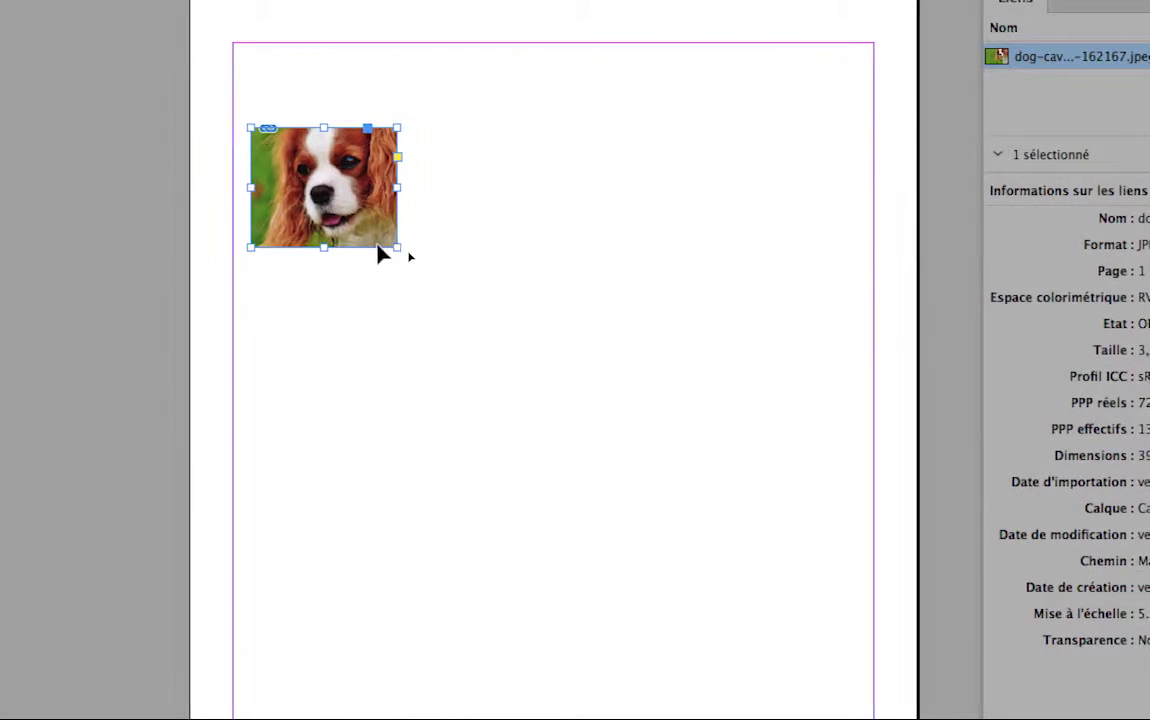
{"action": "left_click_drag", "start_coordinate": [386, 247], "coordinate": [624, 439]}
{"action": "left_click_drag", "start_coordinate": [468, 313], "coordinate": [360, 215]}
{"action": "left_click_drag", "start_coordinate": [437, 290], "coordinate": [542, 367]}
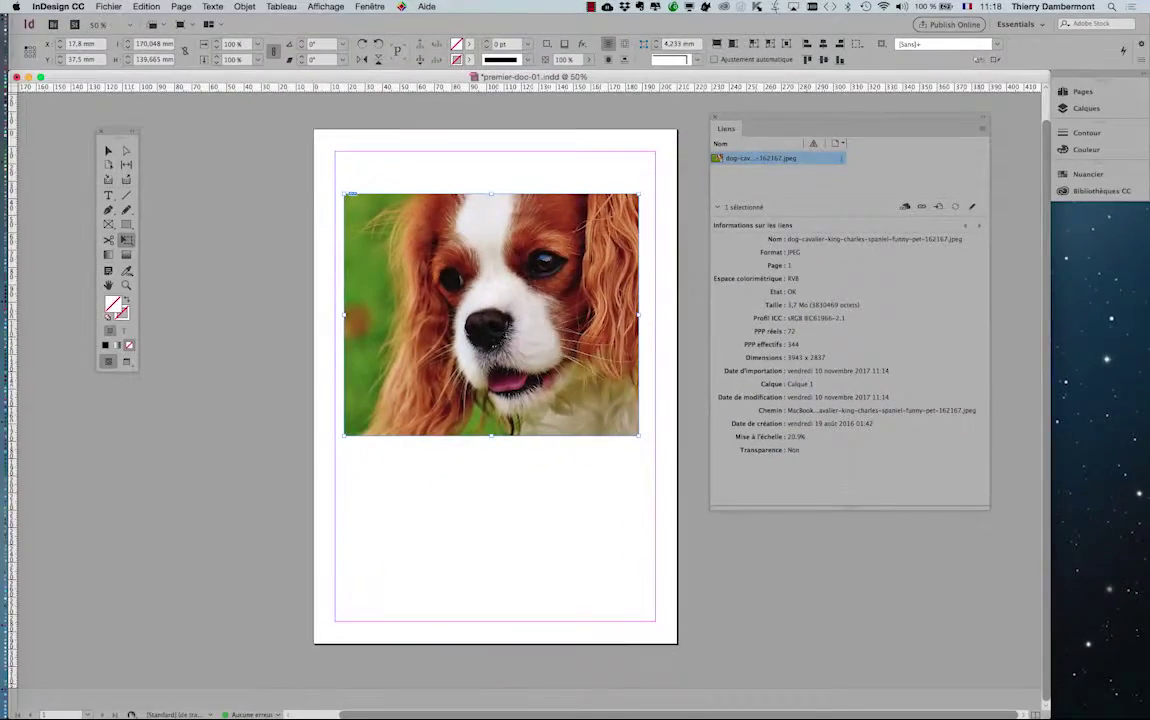
Enlarge the dog photo past both side edges of the page to about 226 × 185 mm
{"action": "left_click_drag", "start_coordinate": [343, 193], "coordinate": [320, 175]}
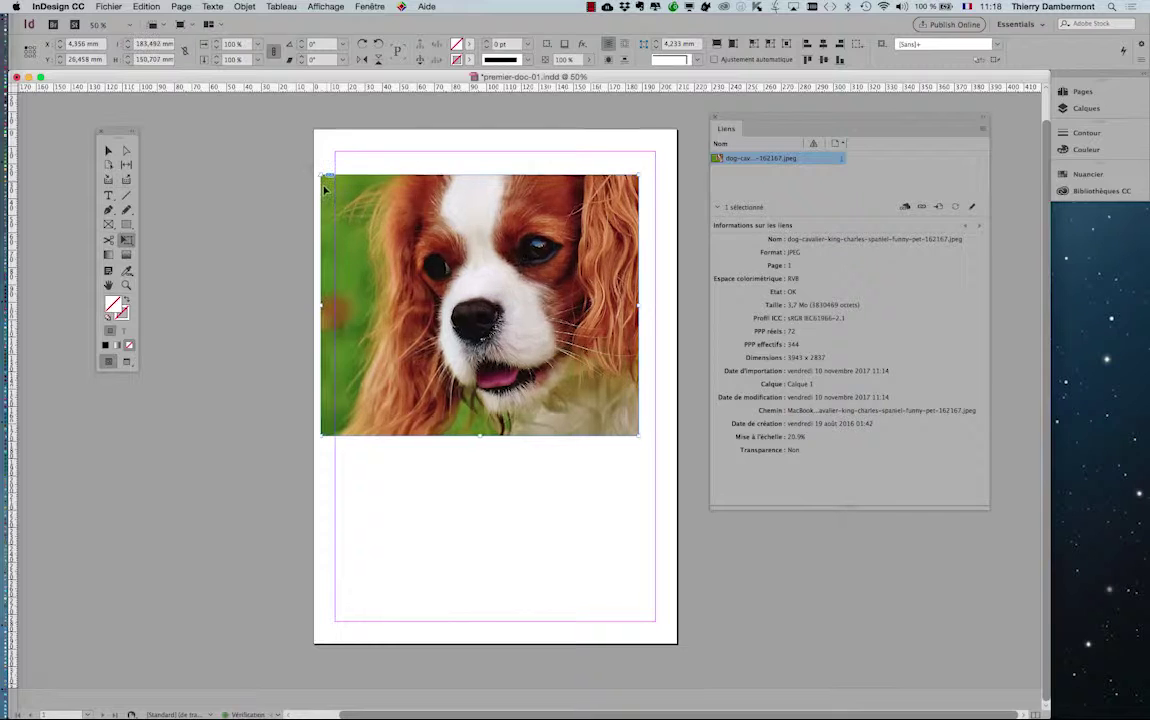
{"action": "left_click_drag", "start_coordinate": [639, 435], "coordinate": [692, 480]}
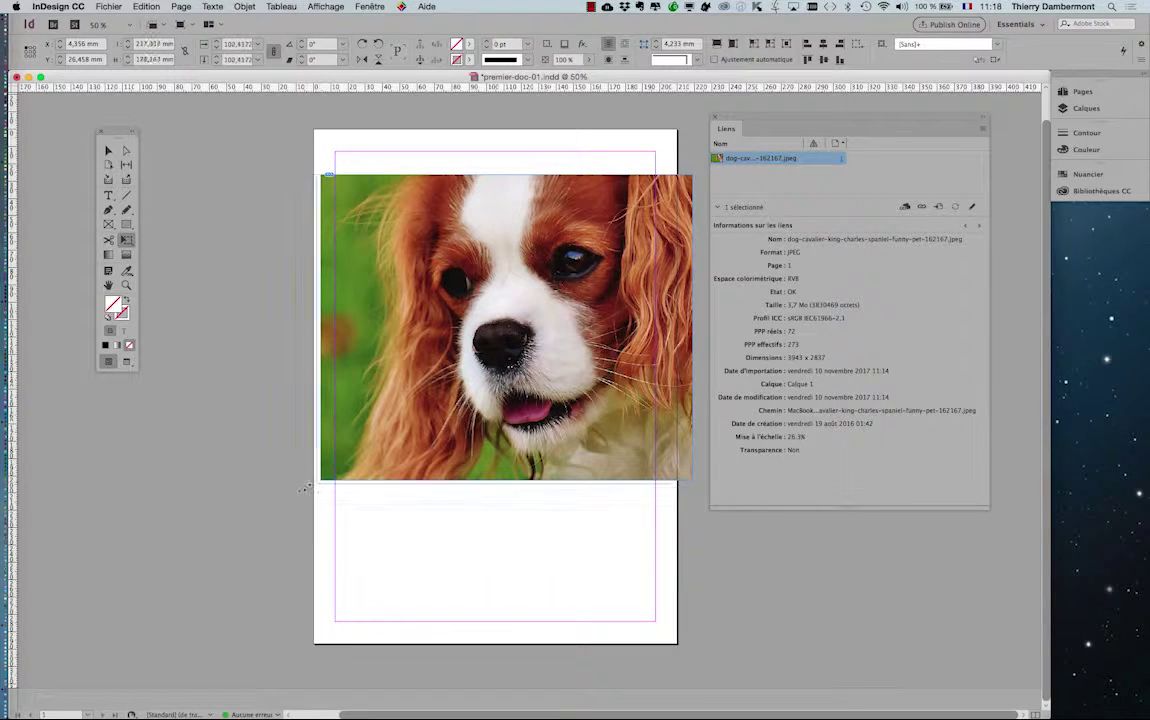
{"action": "left_click_drag", "start_coordinate": [317, 484], "coordinate": [301, 496]}
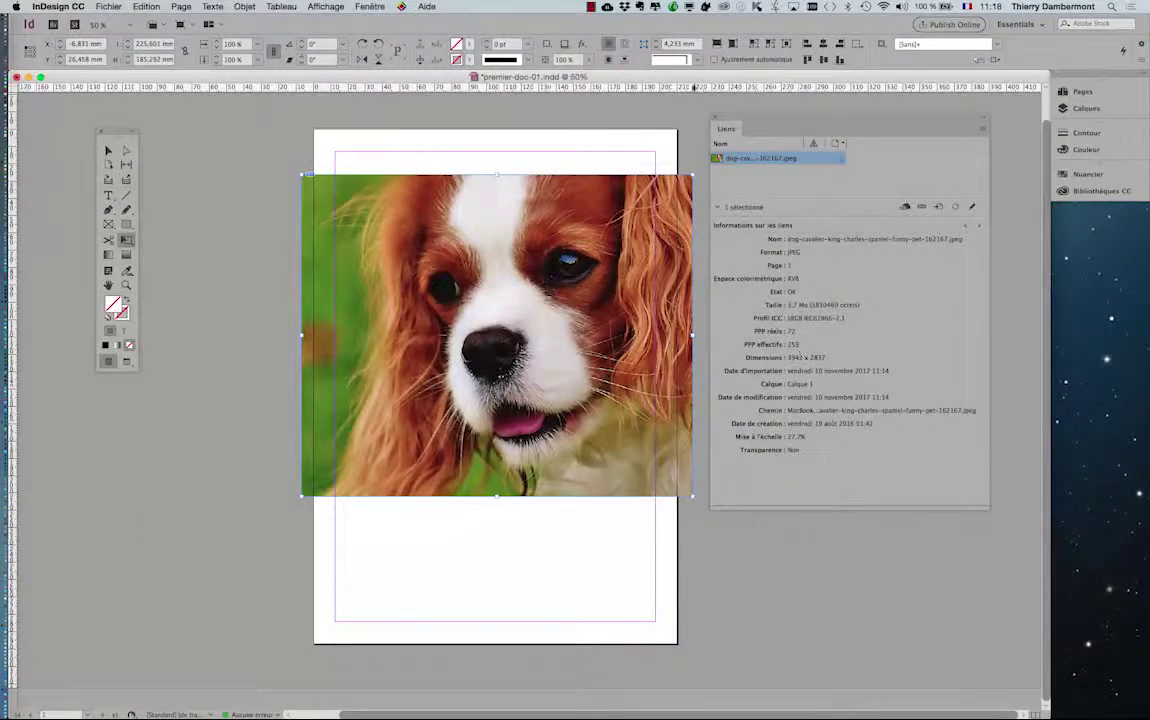
Scale the dog photo down inside the page margins to about 149 × 122 mm, keeping the Links panel clear of the page
{"action": "left_click_drag", "start_coordinate": [748, 122], "coordinate": [855, 137]}
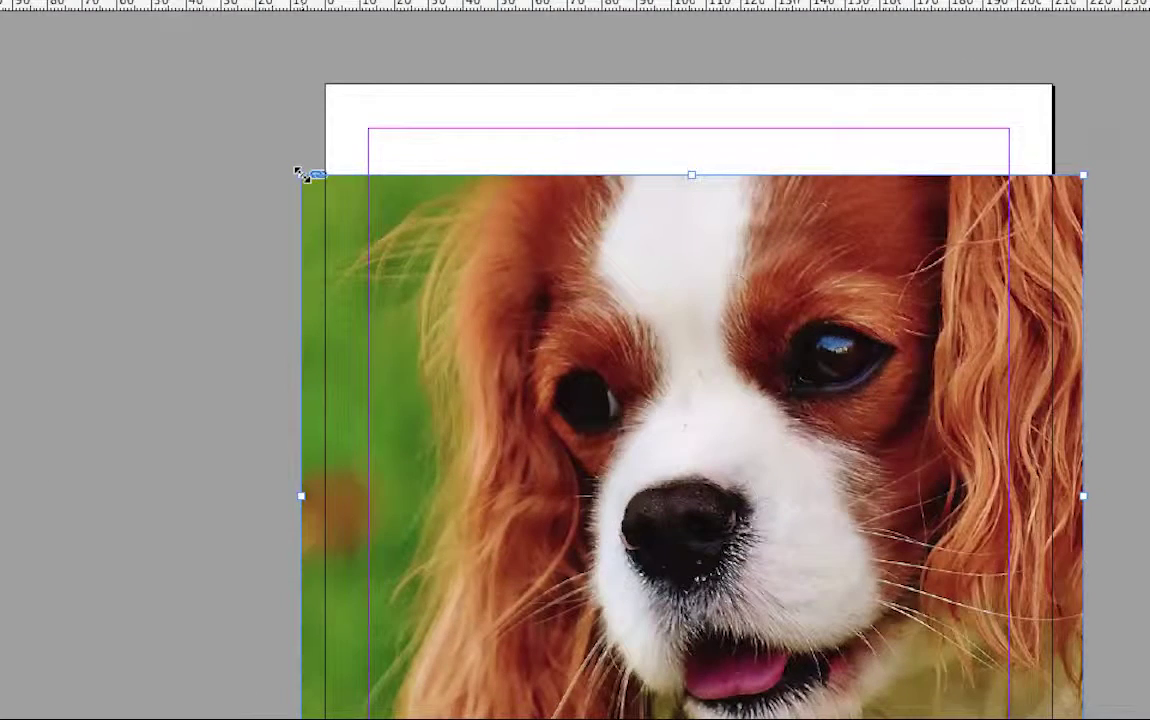
{"action": "left_click_drag", "start_coordinate": [300, 172], "coordinate": [430, 278]}
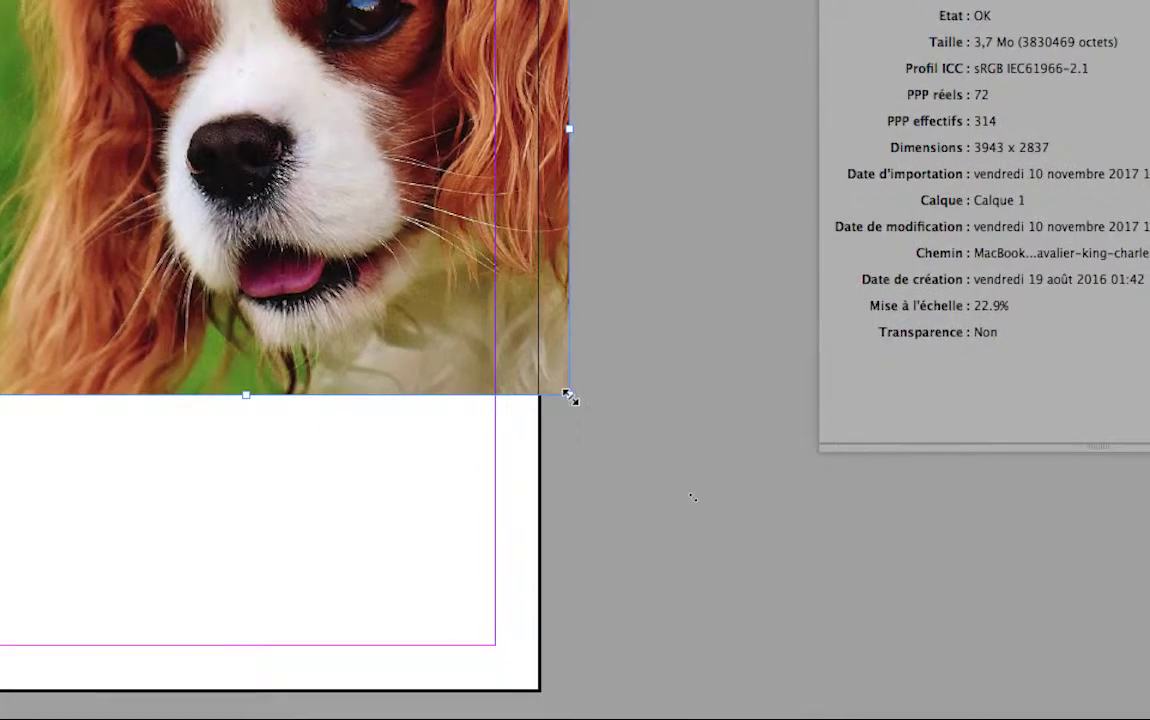
{"action": "left_click_drag", "start_coordinate": [597, 399], "coordinate": [461, 307]}
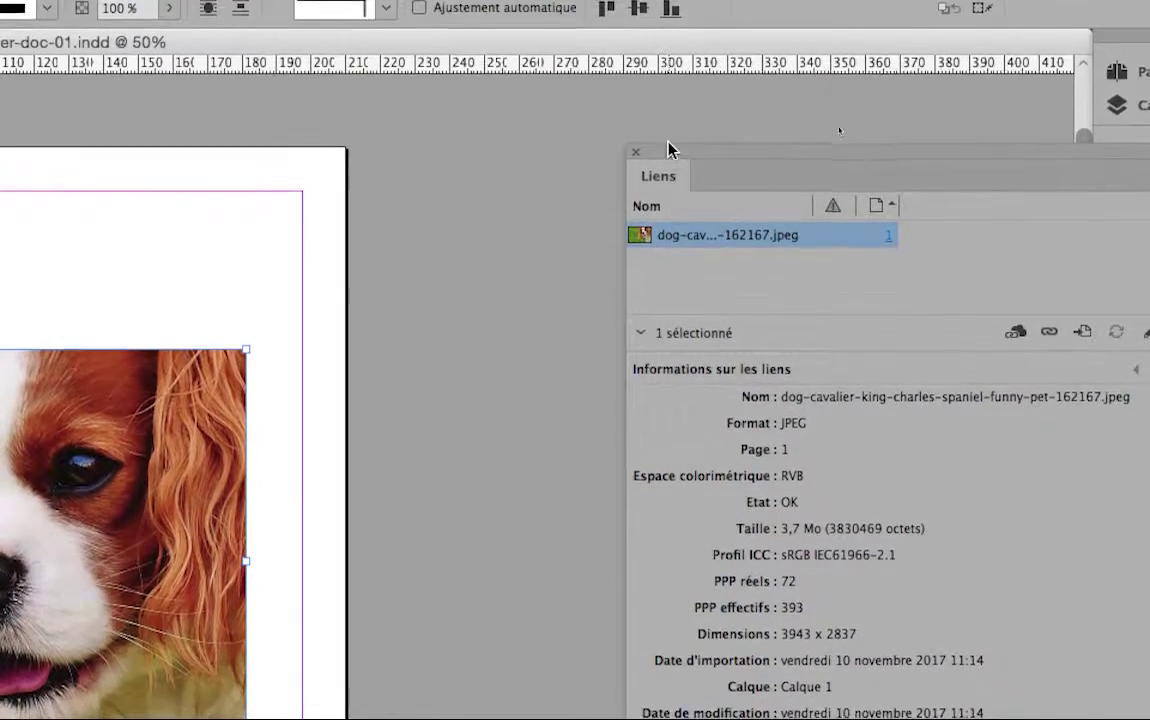
{"action": "left_click_drag", "start_coordinate": [670, 150], "coordinate": [557, 140]}
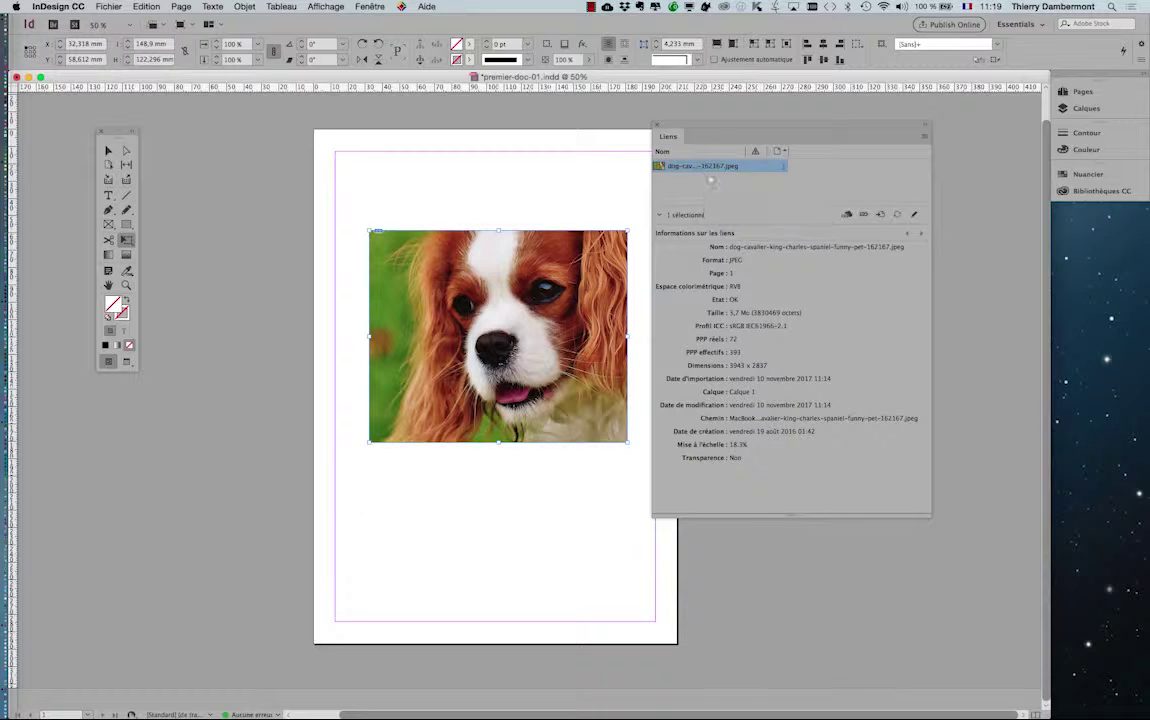
{"action": "left_click_drag", "start_coordinate": [700, 134], "coordinate": [775, 134]}
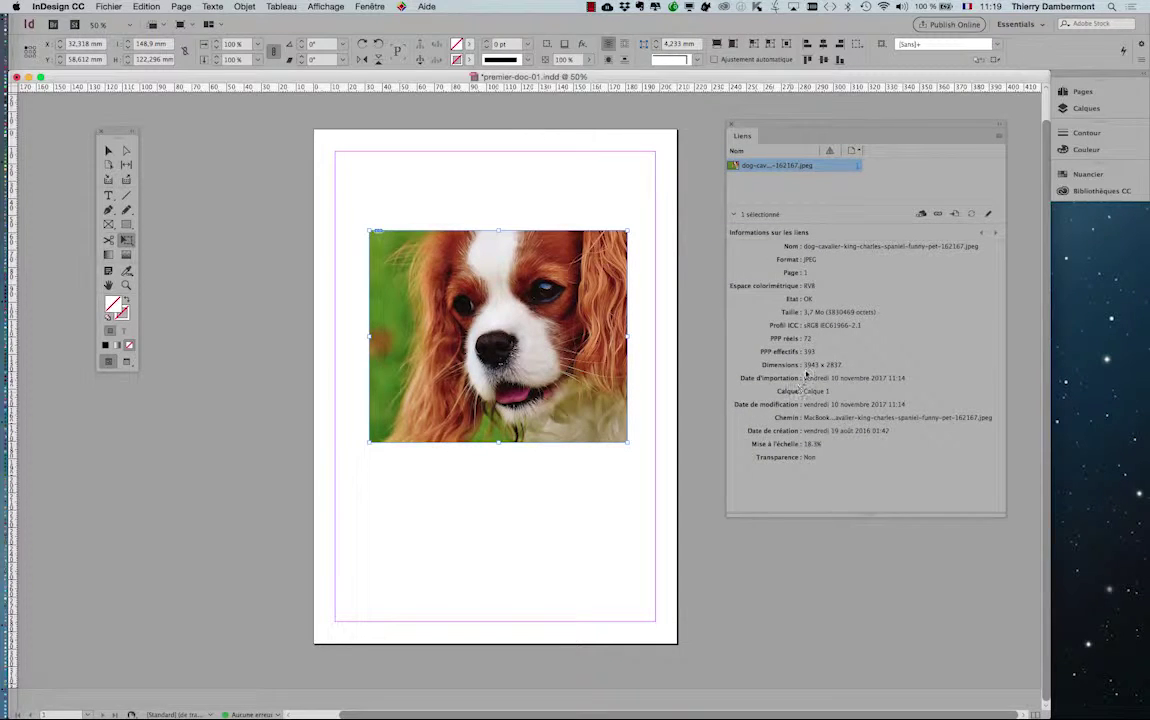